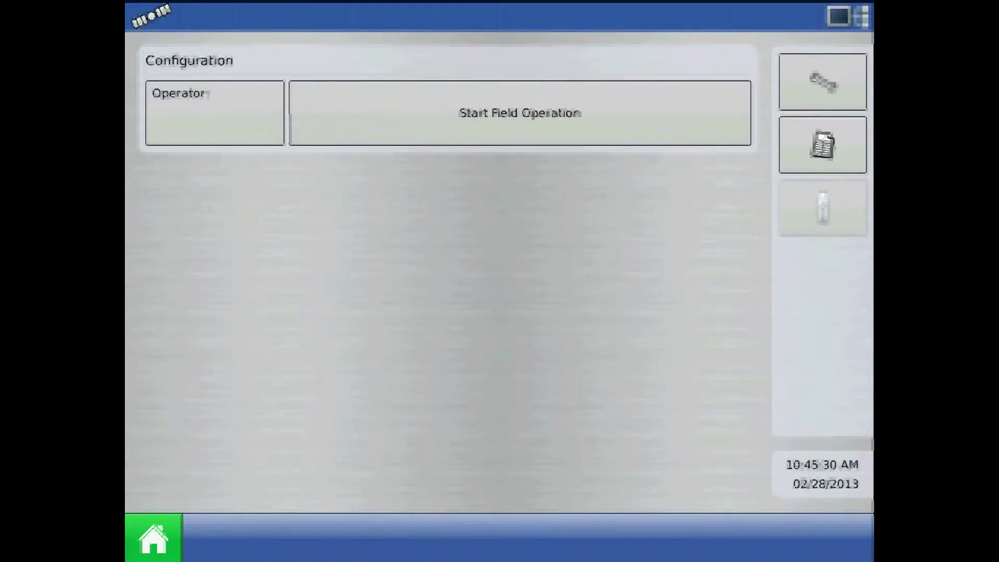
Step: Start a new Planting operating configuration from the configuration setup
click(822, 82)
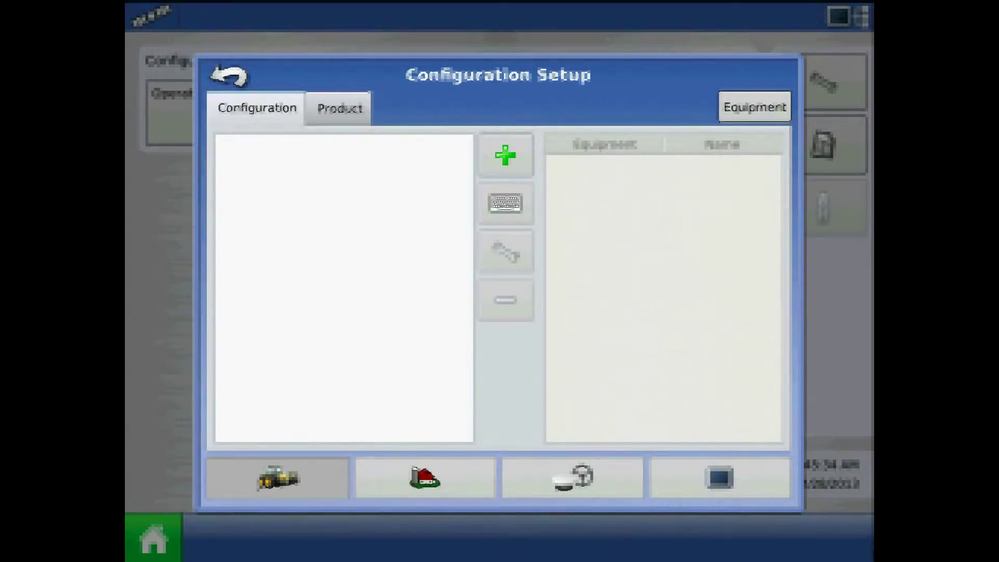
click(505, 155)
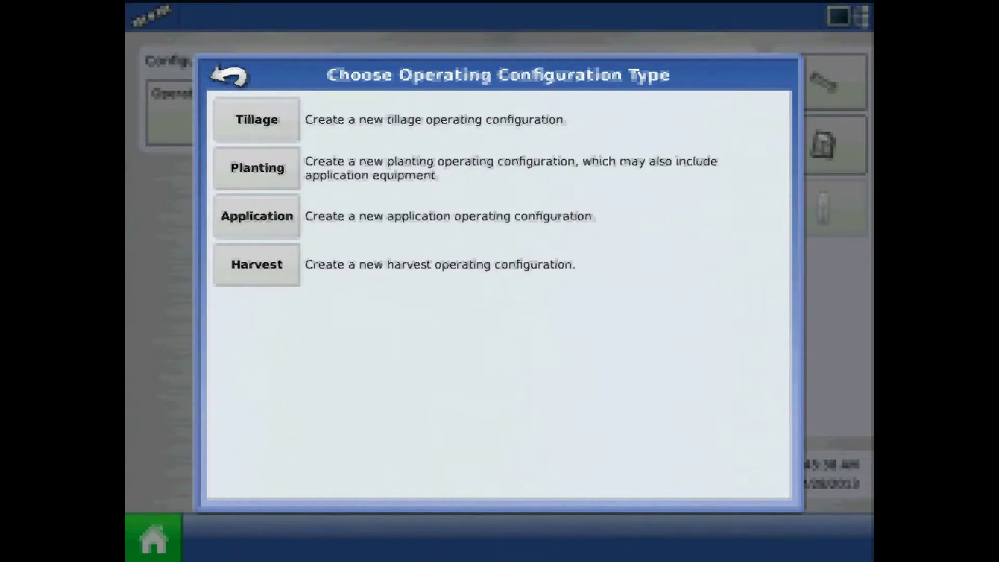
click(257, 167)
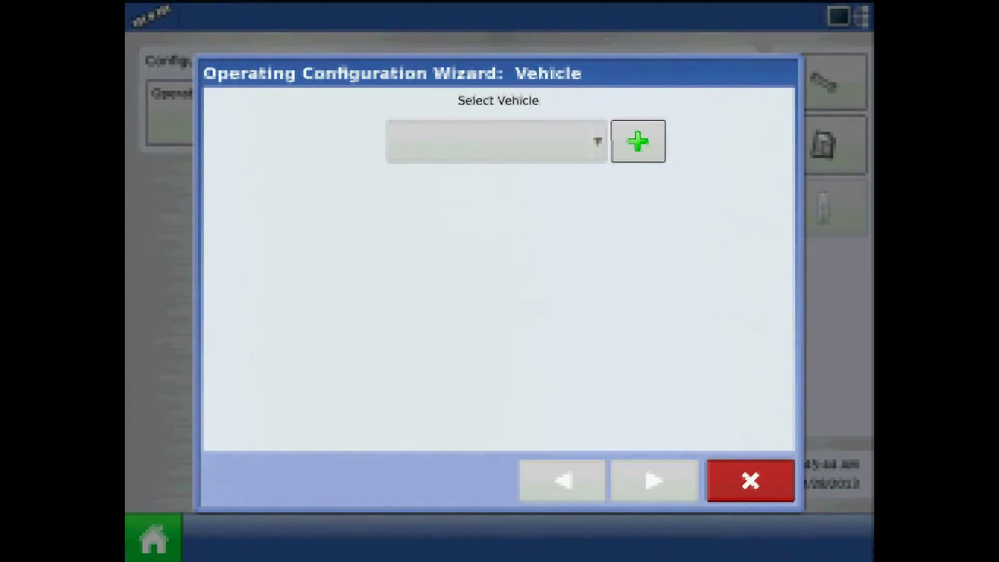
Step: Add a new vehicle with make John Deere and model 4455
click(638, 141)
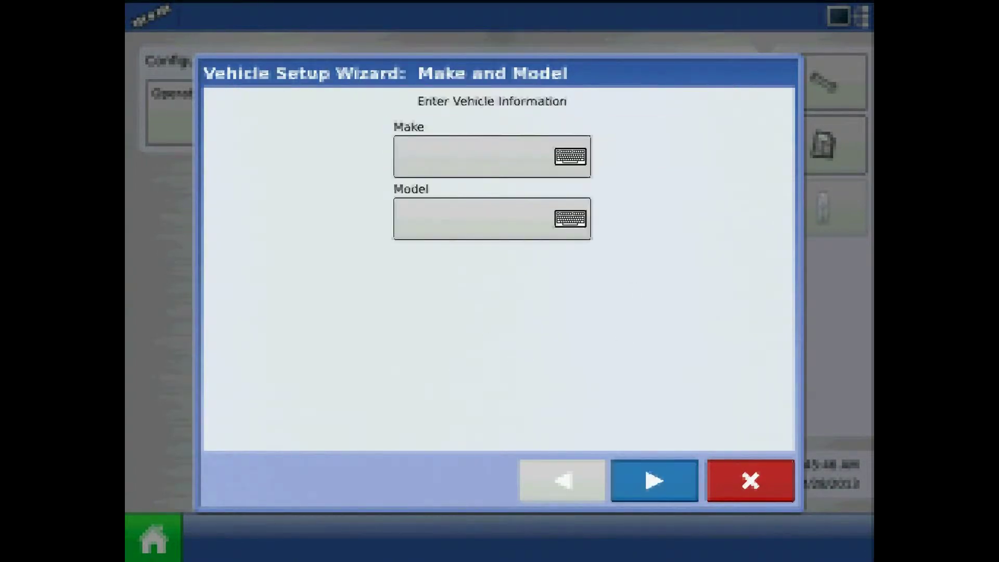
click(491, 157)
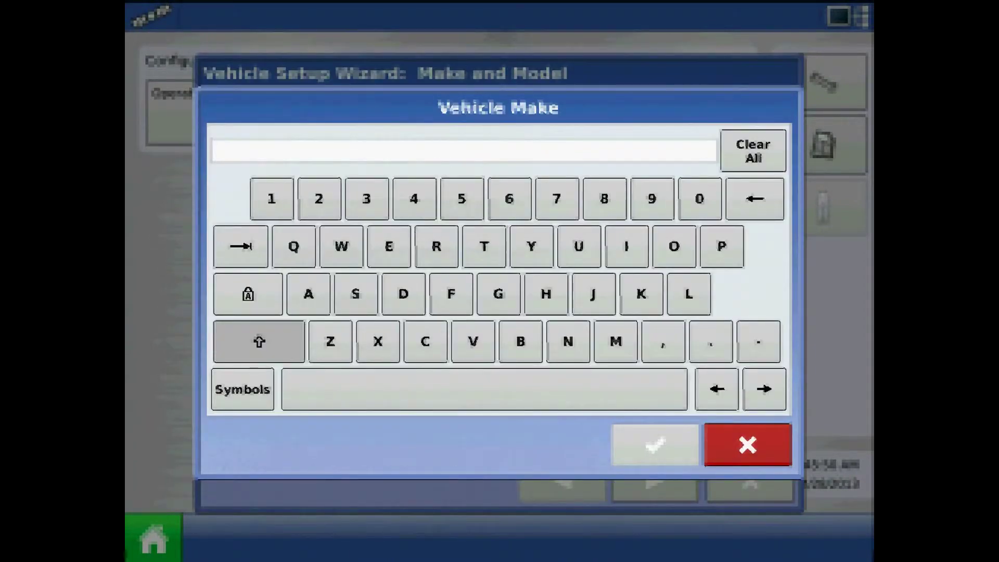
text(Jo)
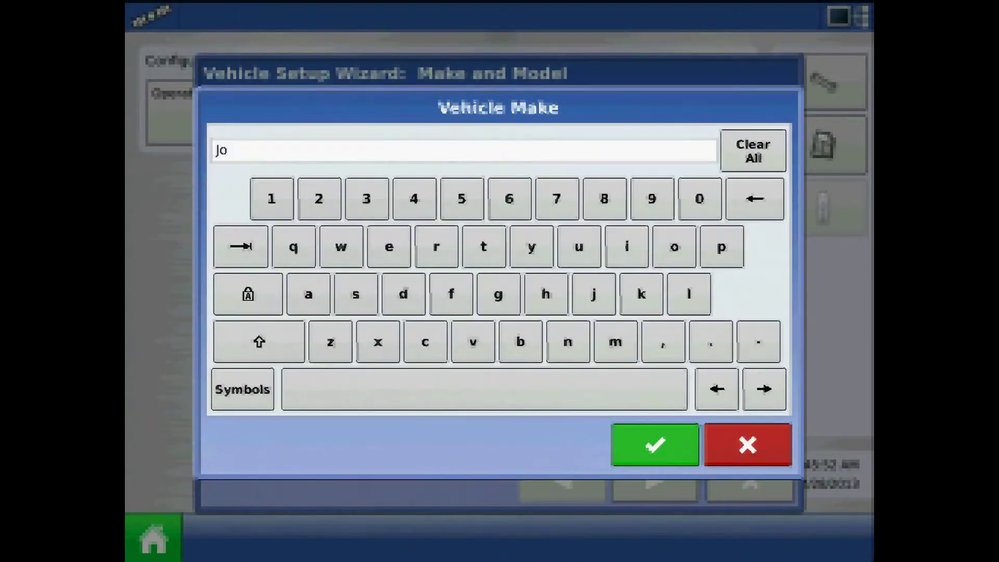
text(hn)
text( Deere)
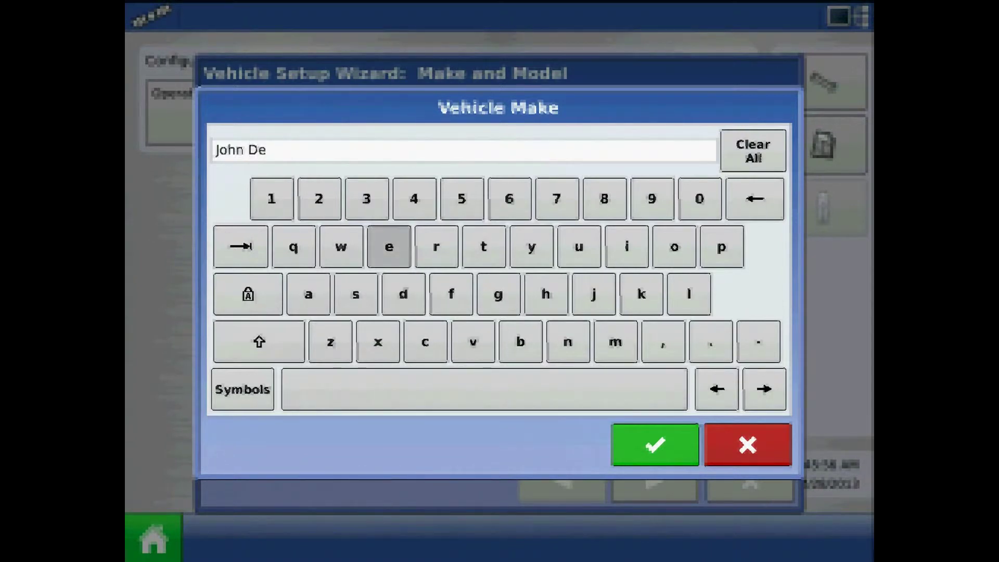
key(Return)
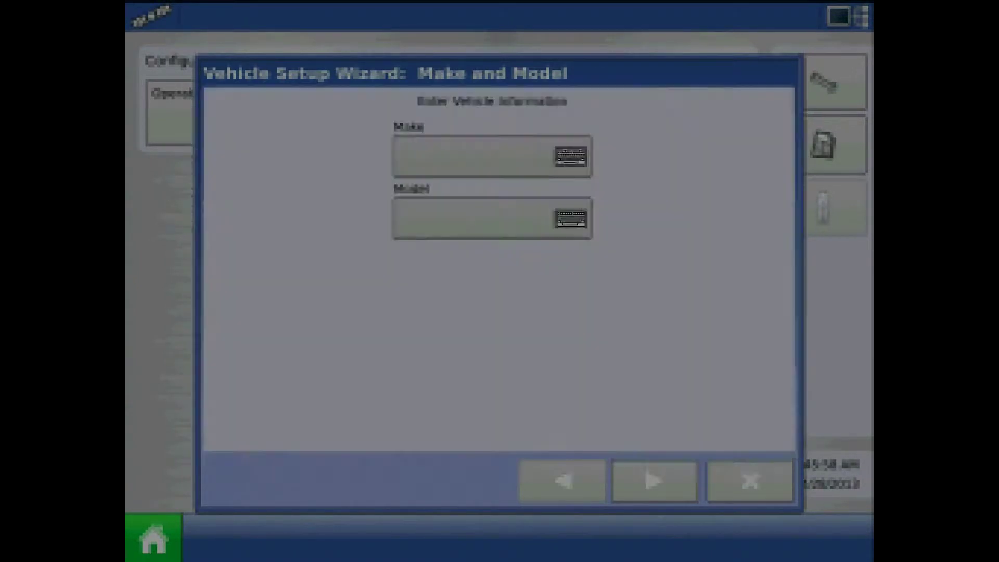
click(570, 219)
text(4455)
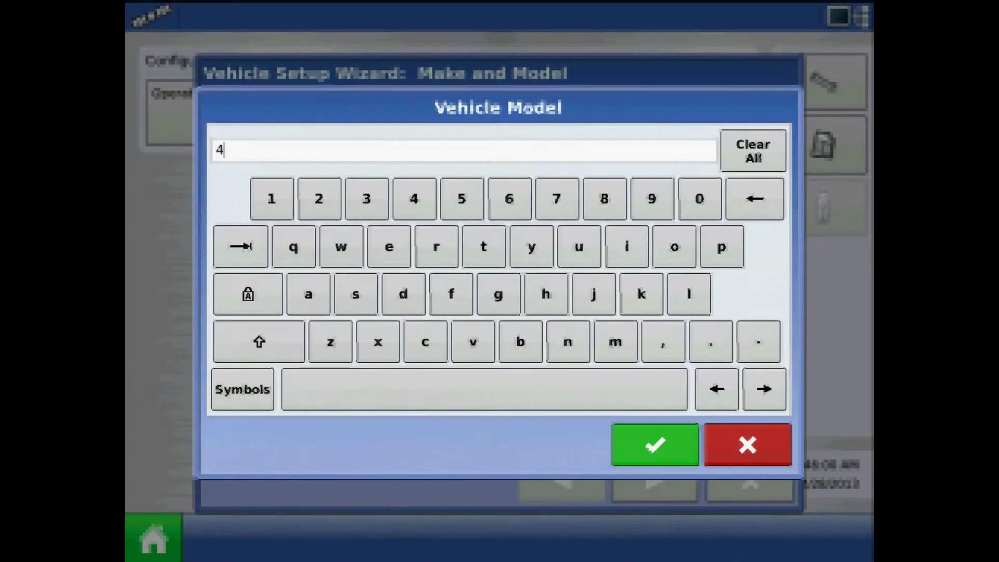
key(Return)
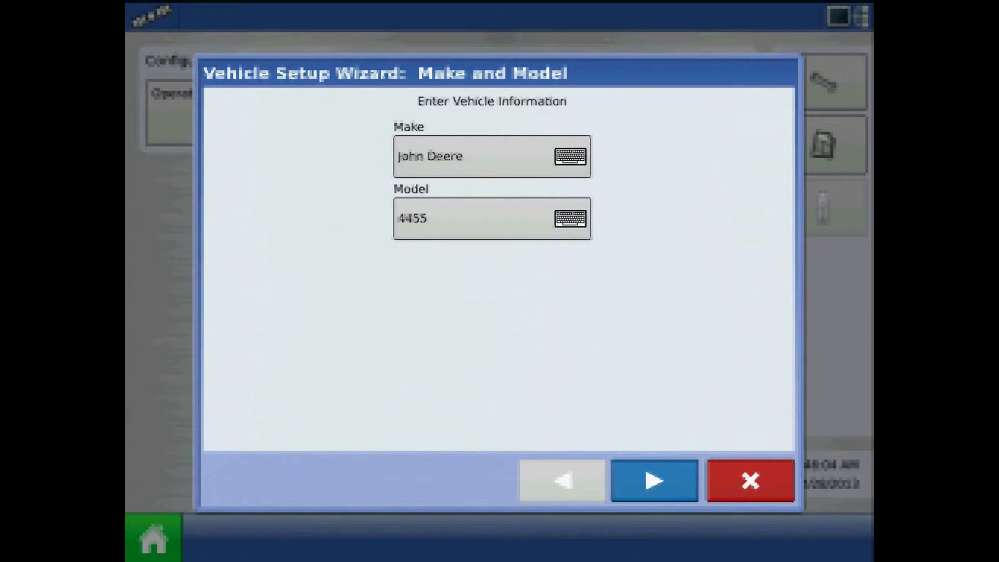
click(654, 480)
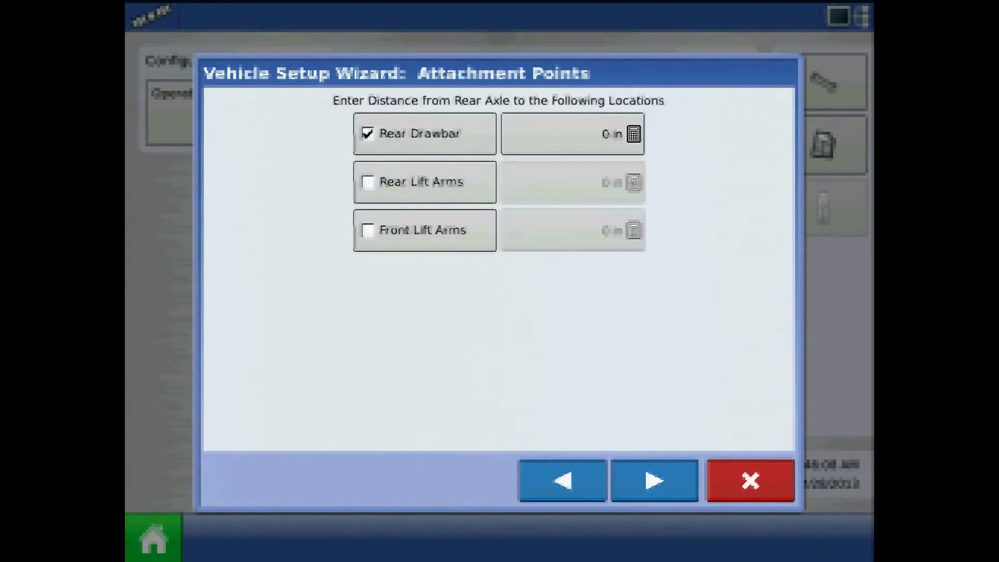
Step: Set the rear drawbar to 139 in and enable the rear lift arms at 110 in
click(573, 134)
text(139)
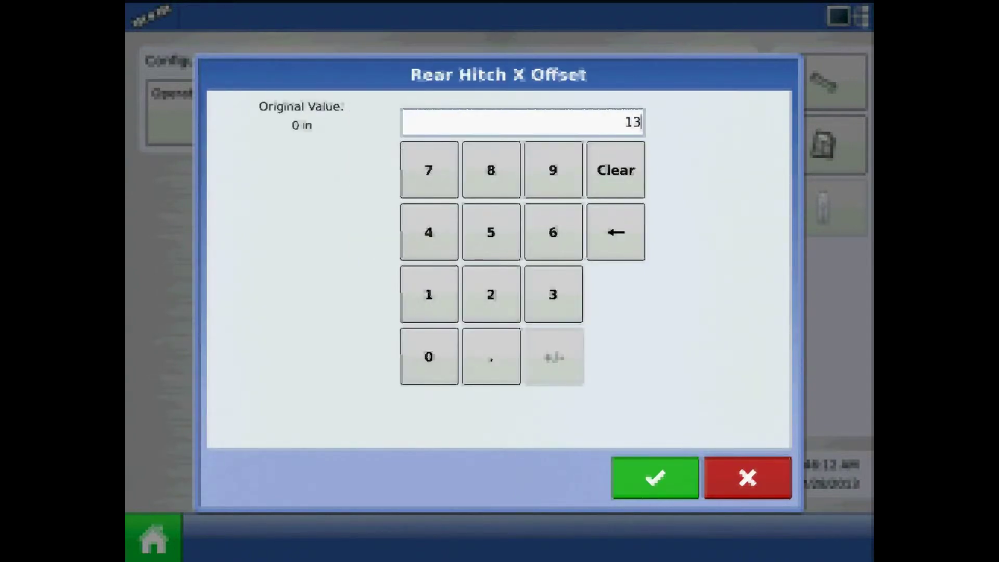
click(654, 478)
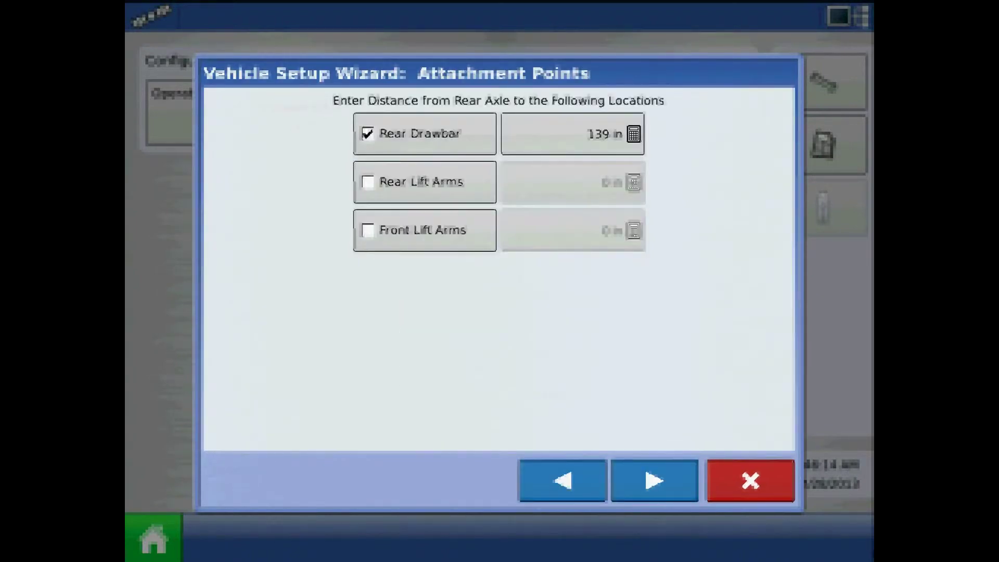
click(422, 181)
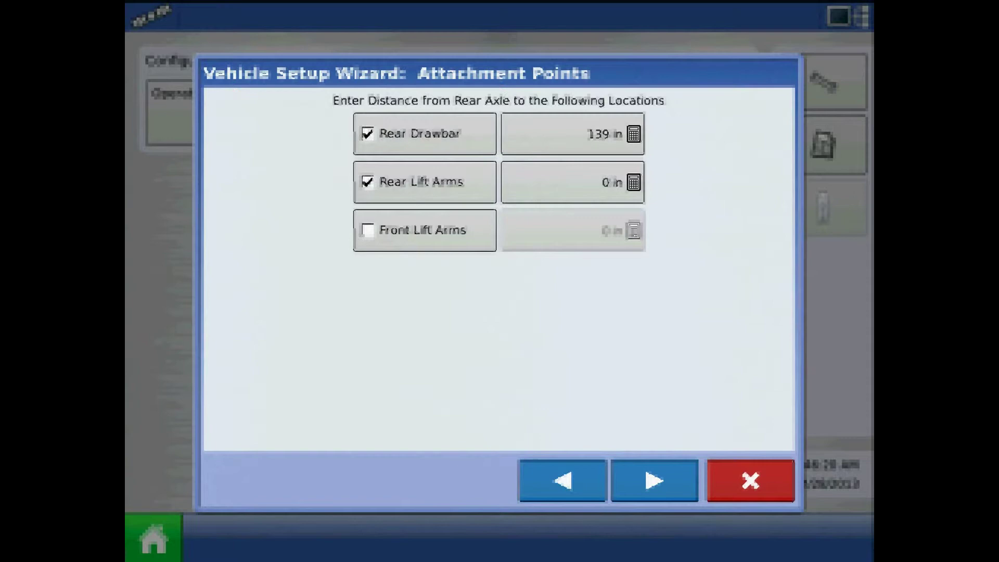
click(572, 182)
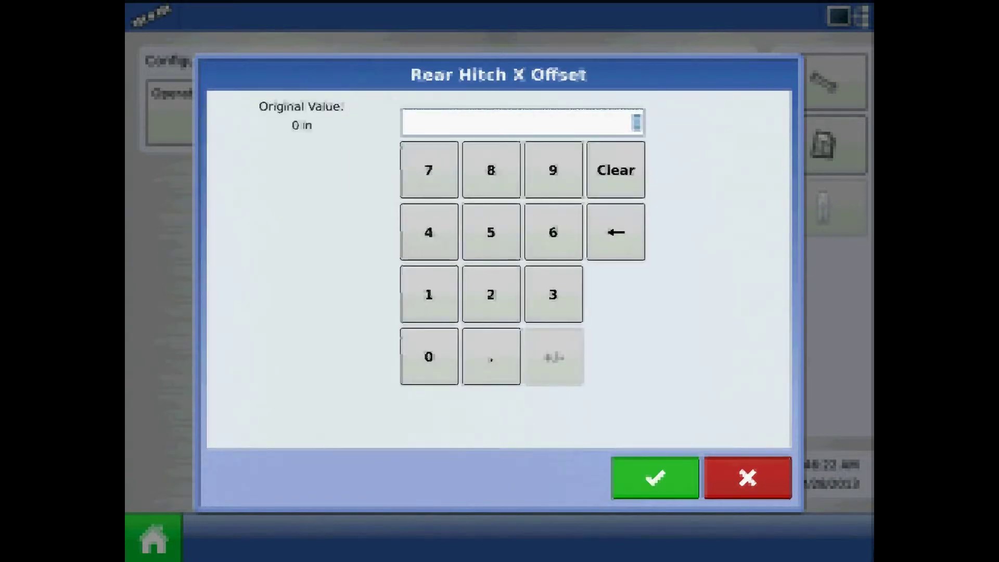
text(110)
key(Return)
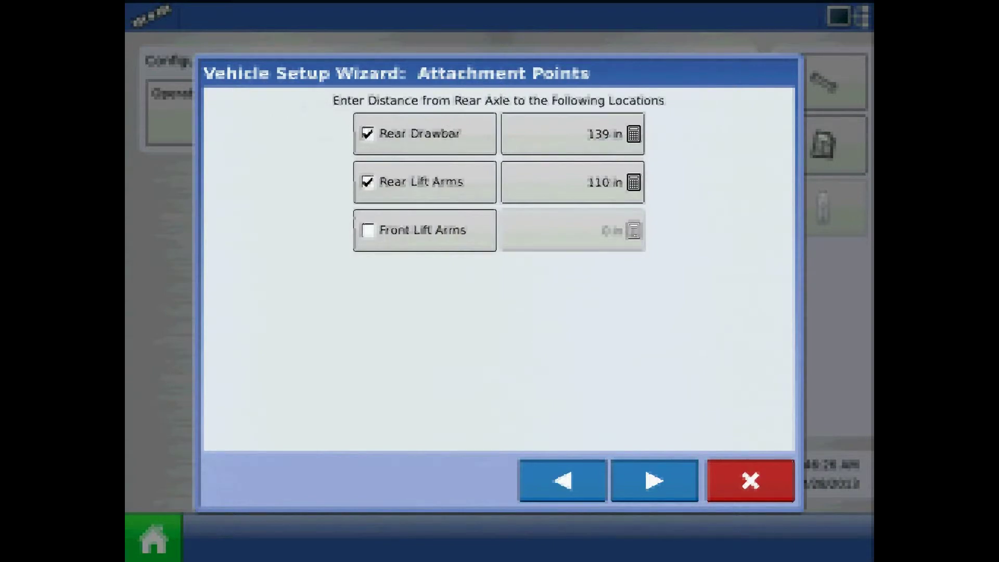
key(Return)
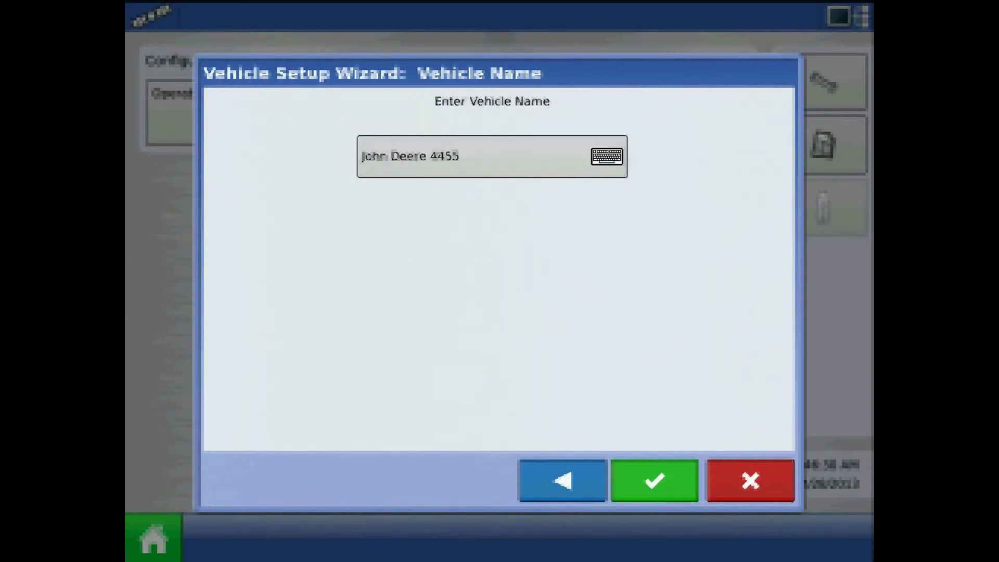
Step: Save the John Deere 4455 vehicle and add a new Planter-type implement
key(Return)
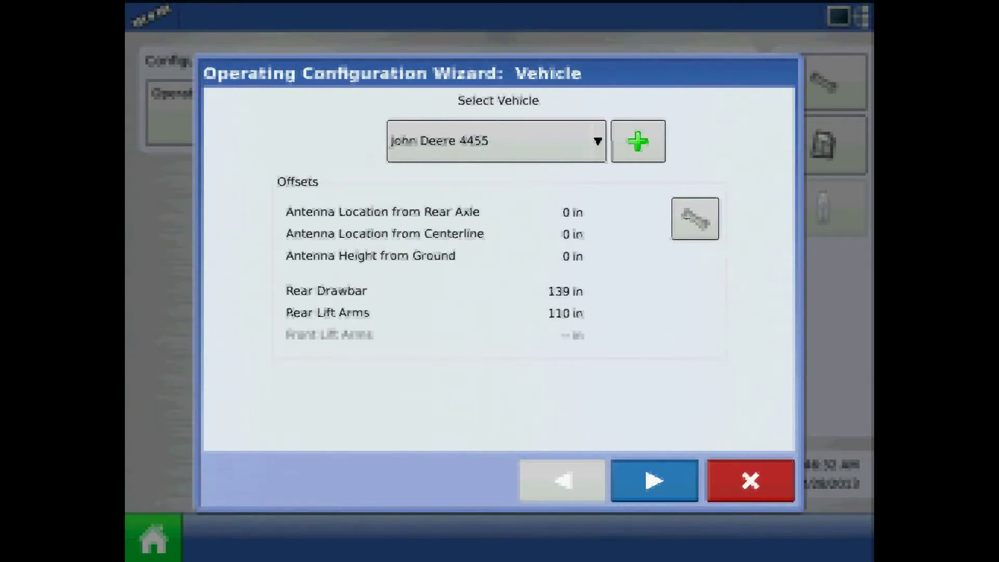
key(Return)
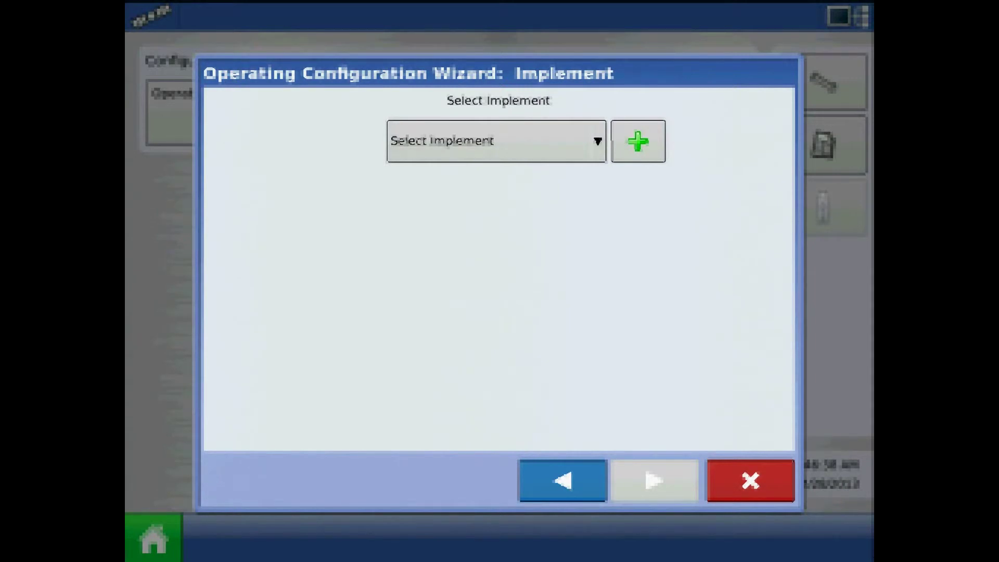
click(638, 141)
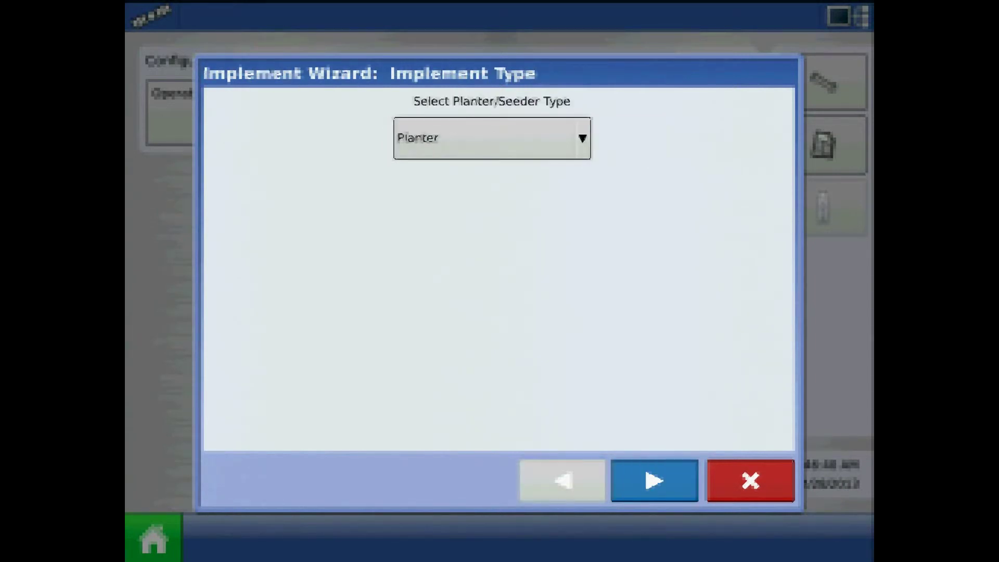
click(492, 138)
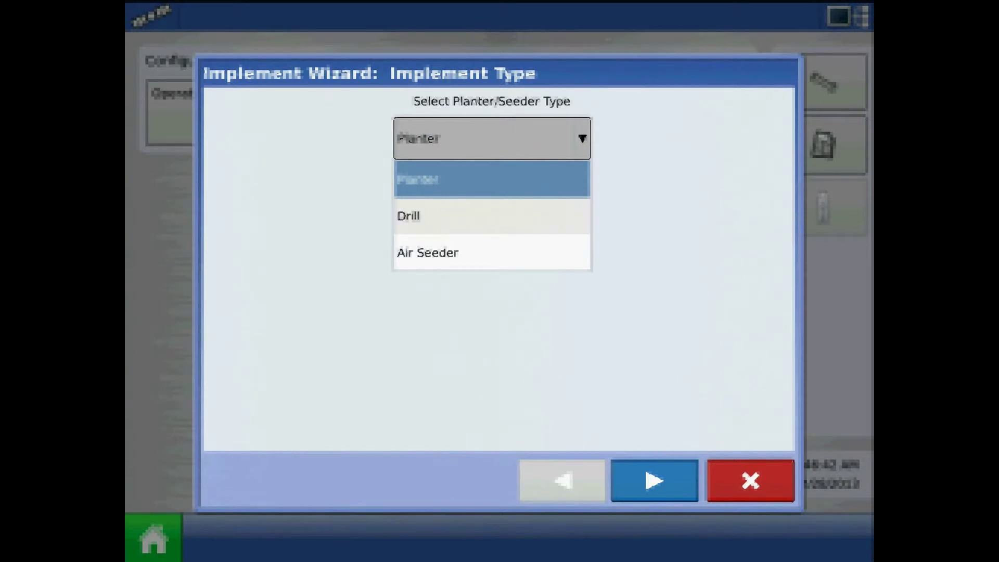
click(492, 179)
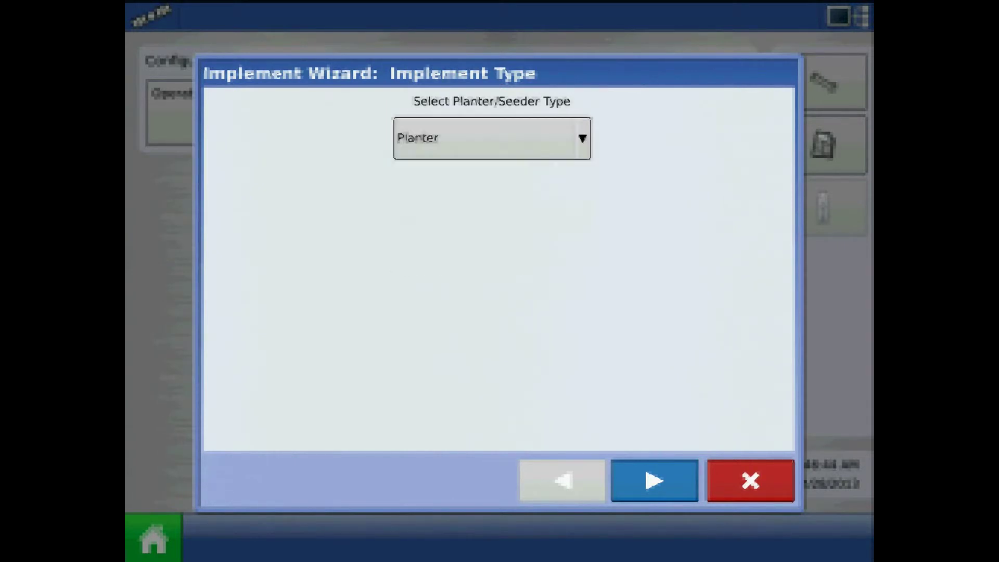
Step: Enter Kinze stmm as the implement make
click(654, 480)
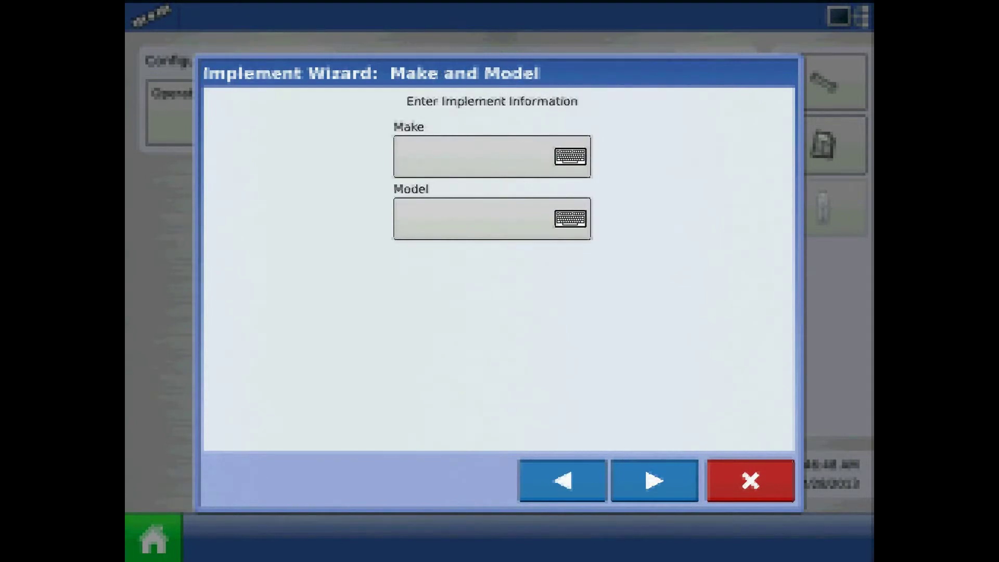
click(491, 156)
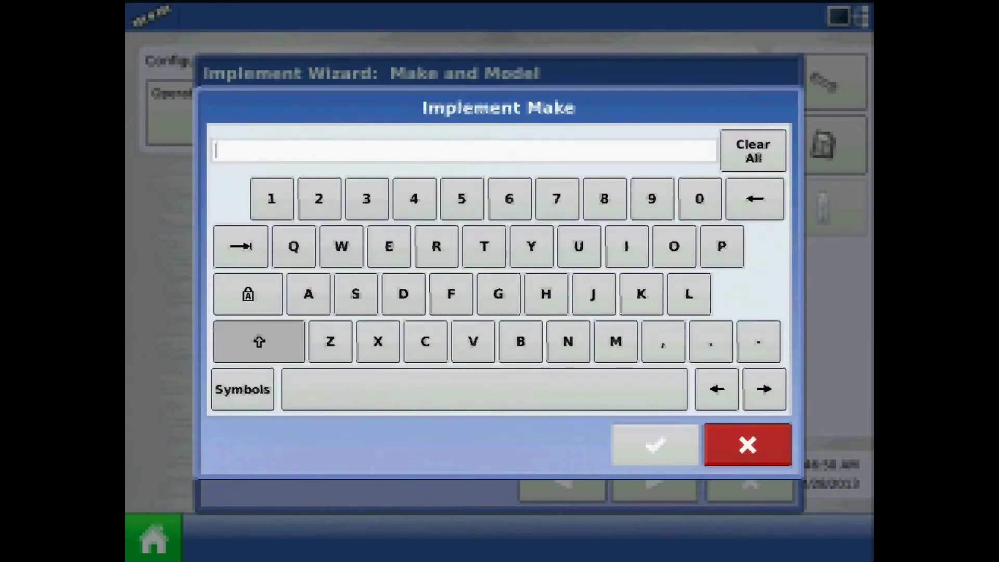
click(641, 294)
click(626, 247)
click(568, 341)
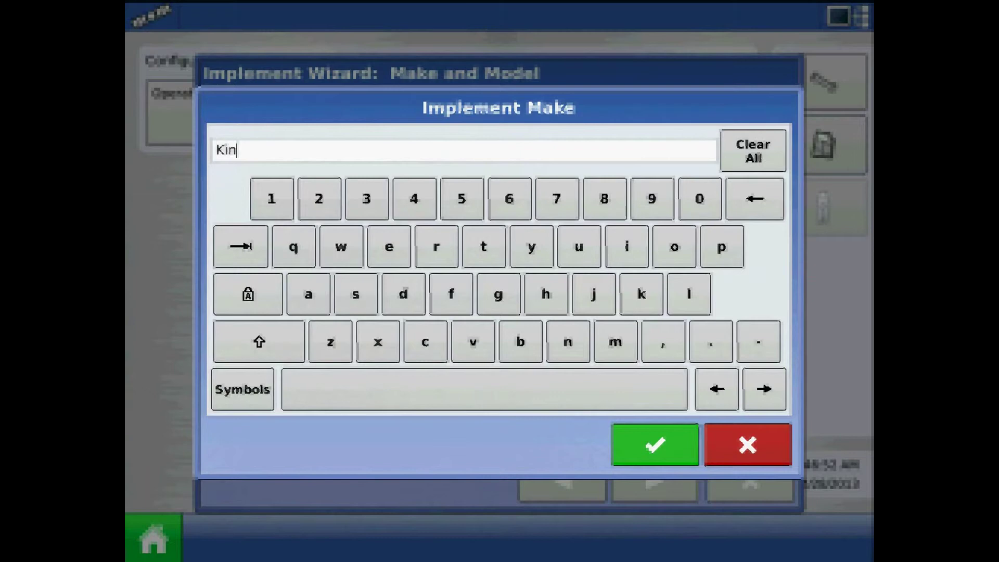
click(330, 341)
click(389, 247)
click(484, 389)
click(355, 294)
click(483, 247)
click(615, 341)
click(614, 341)
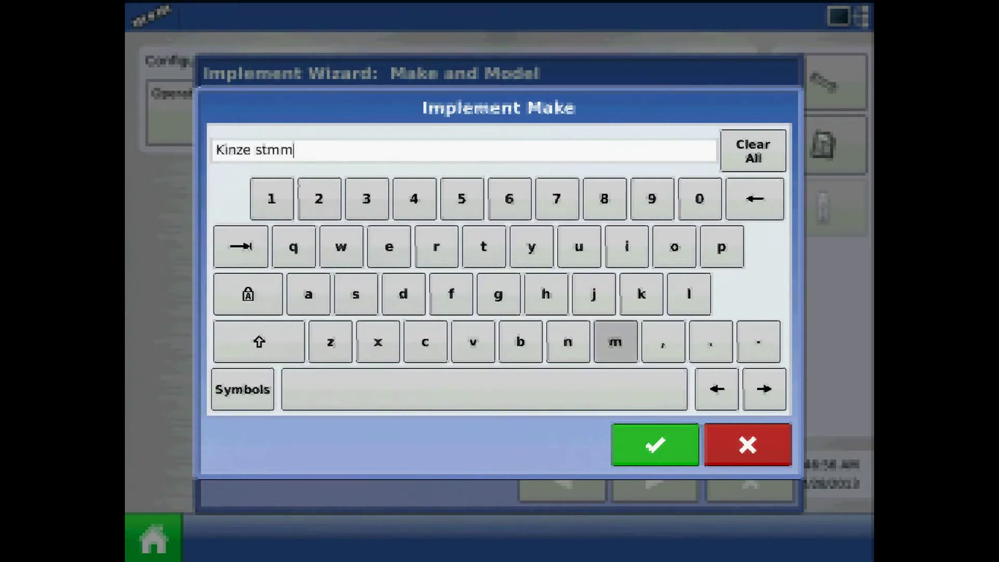
click(655, 444)
Step: Enter 3600 as the implement model
click(490, 216)
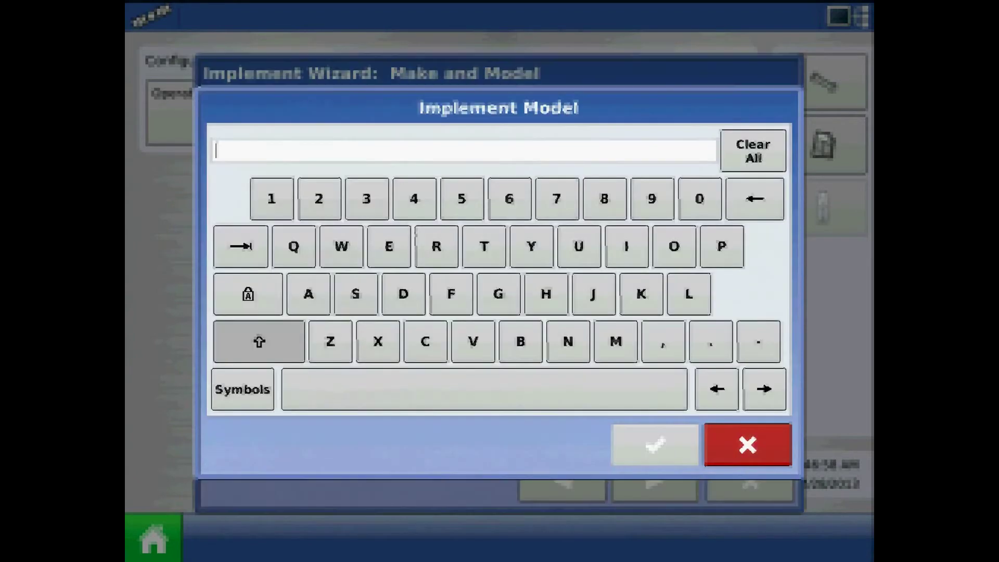
click(367, 198)
click(509, 199)
click(699, 198)
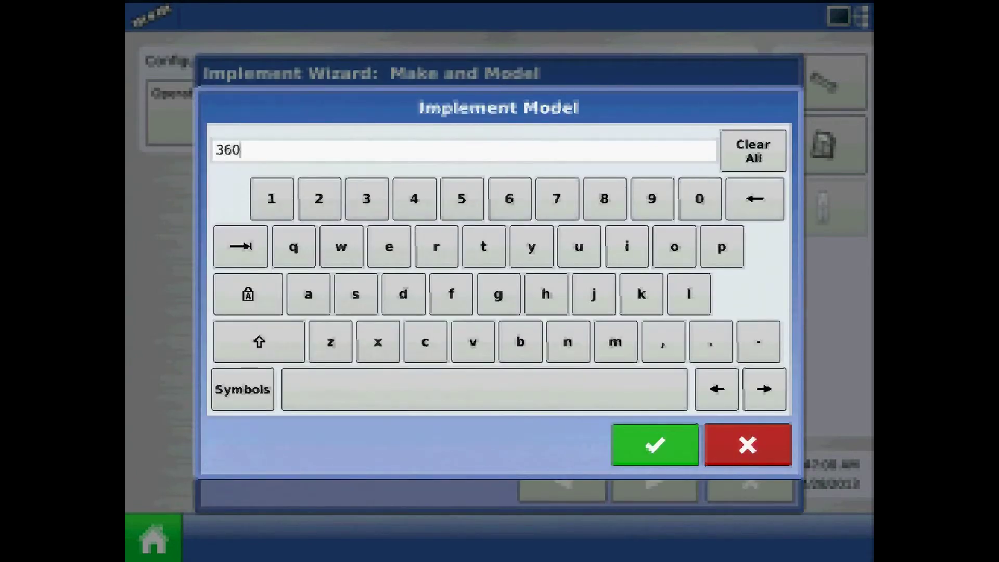
click(699, 199)
click(655, 444)
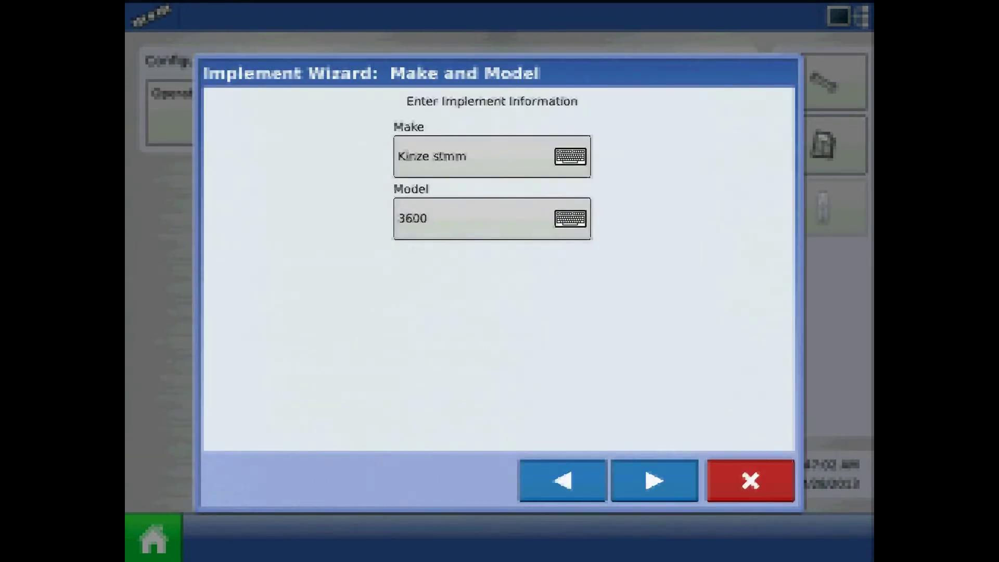
Step: Keep Rear Drawbar as the implement's attachment type
click(654, 480)
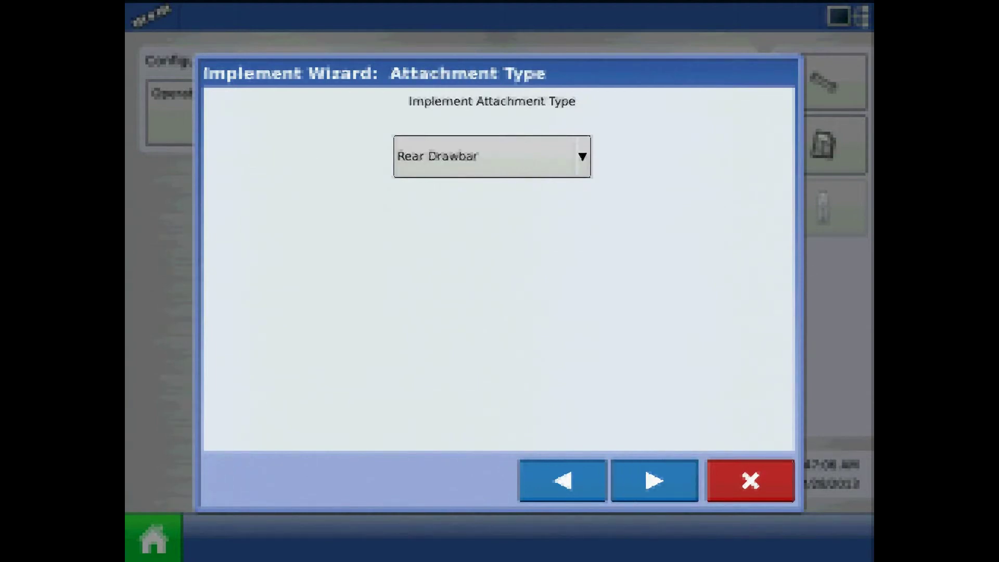
click(492, 156)
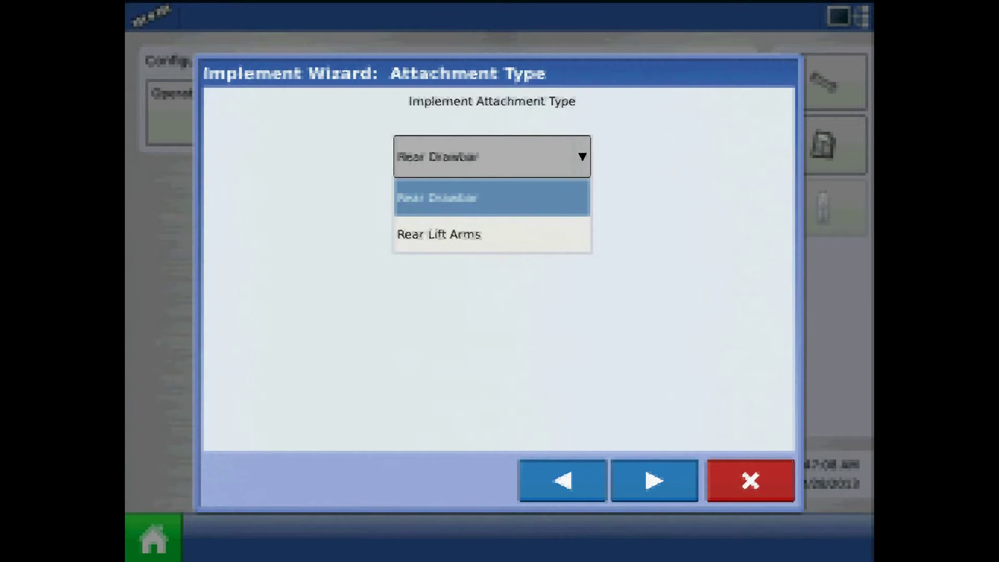
click(492, 197)
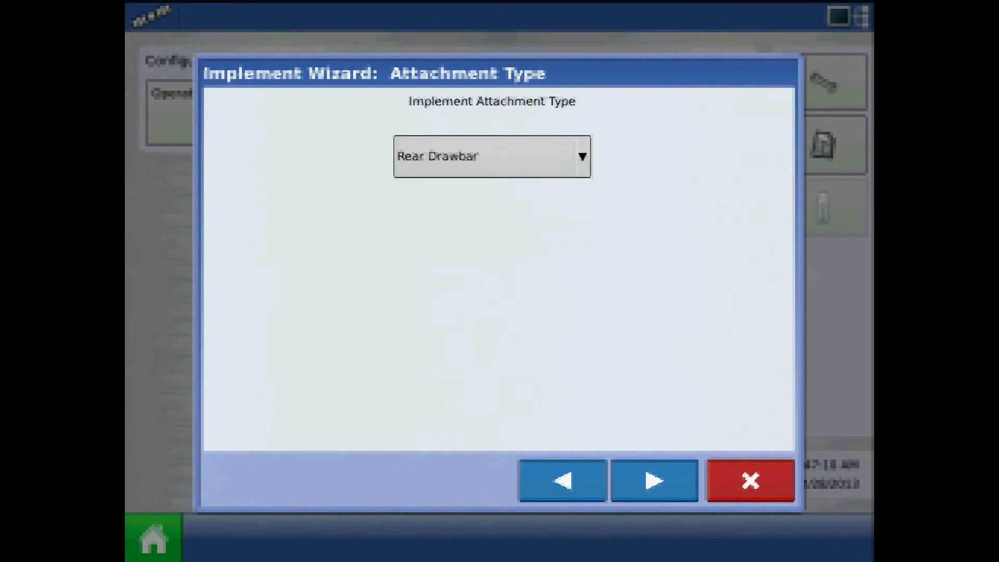
Step: Set the hitch-to-application-point offset to 29 ft
click(654, 480)
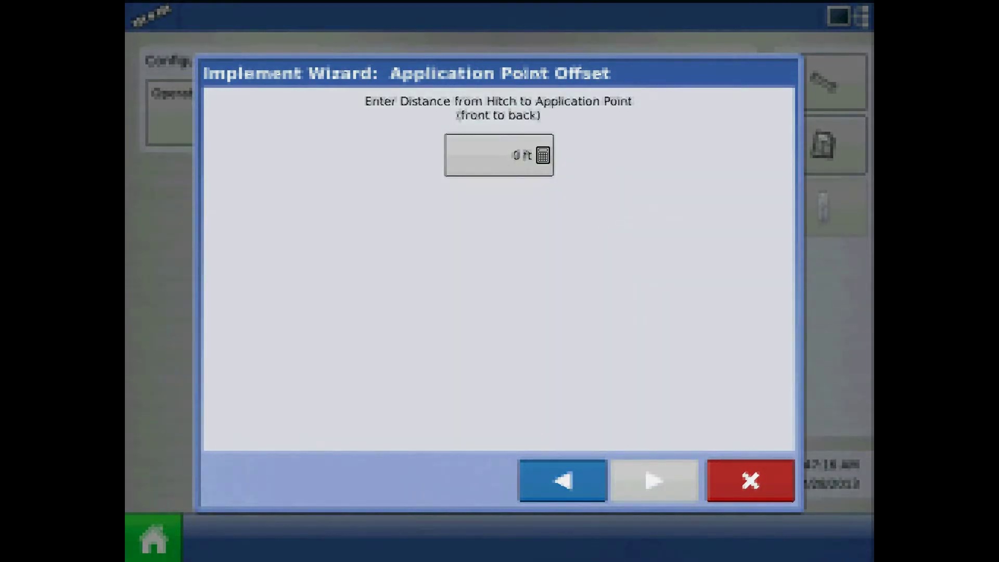
click(499, 155)
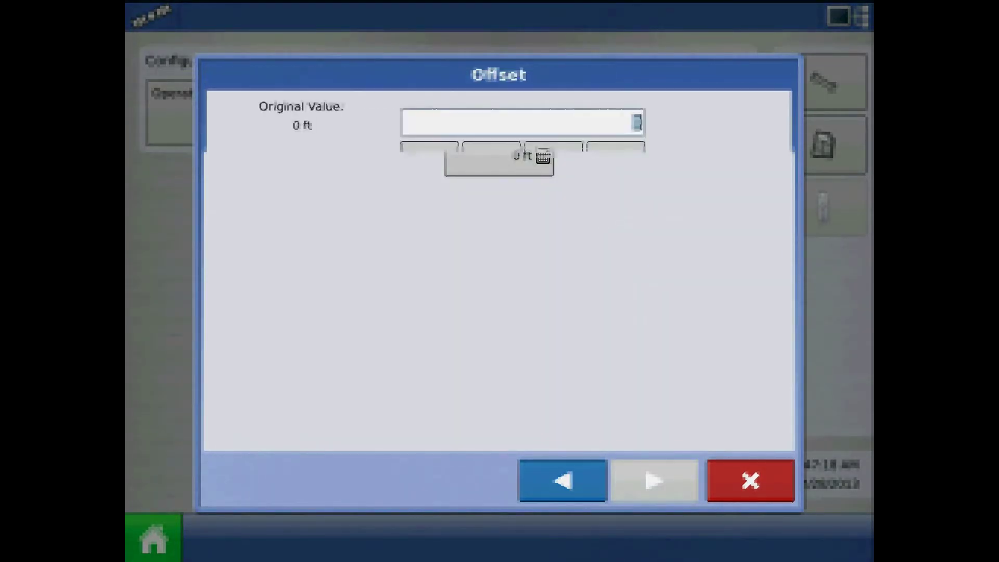
click(491, 294)
click(553, 169)
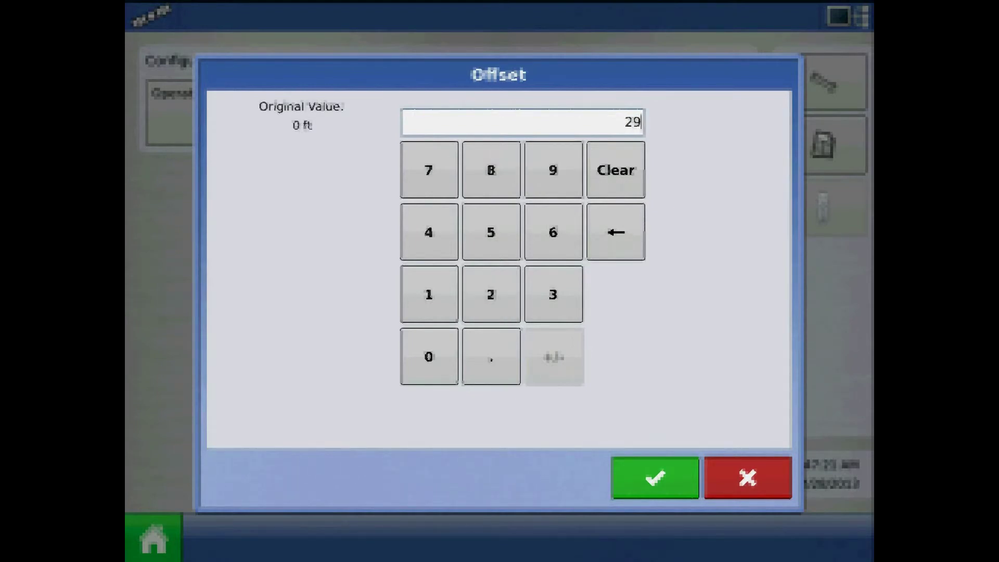
click(655, 477)
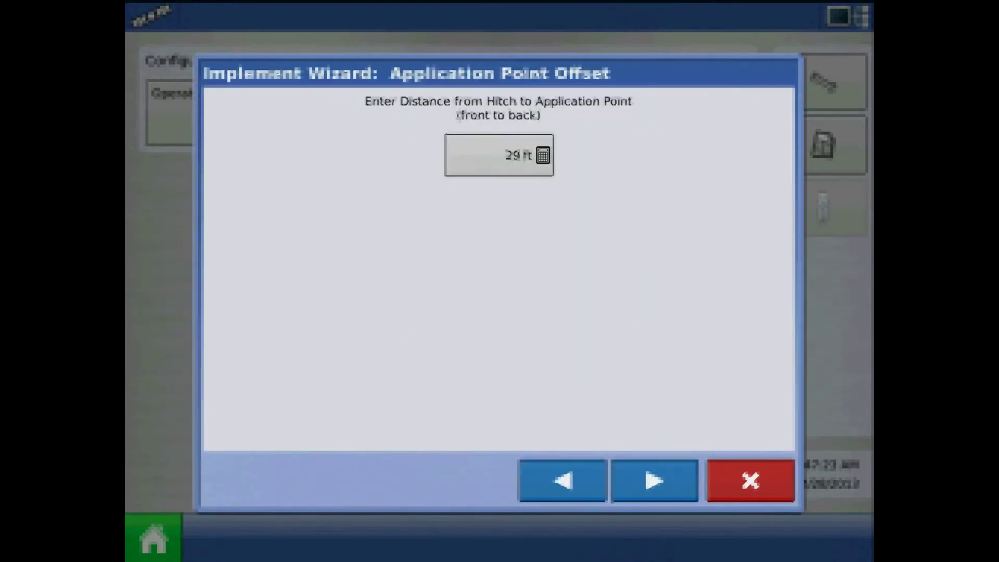
Step: Choose Seed Monitor Module as the planter monitor, with no seed rate controller
click(655, 480)
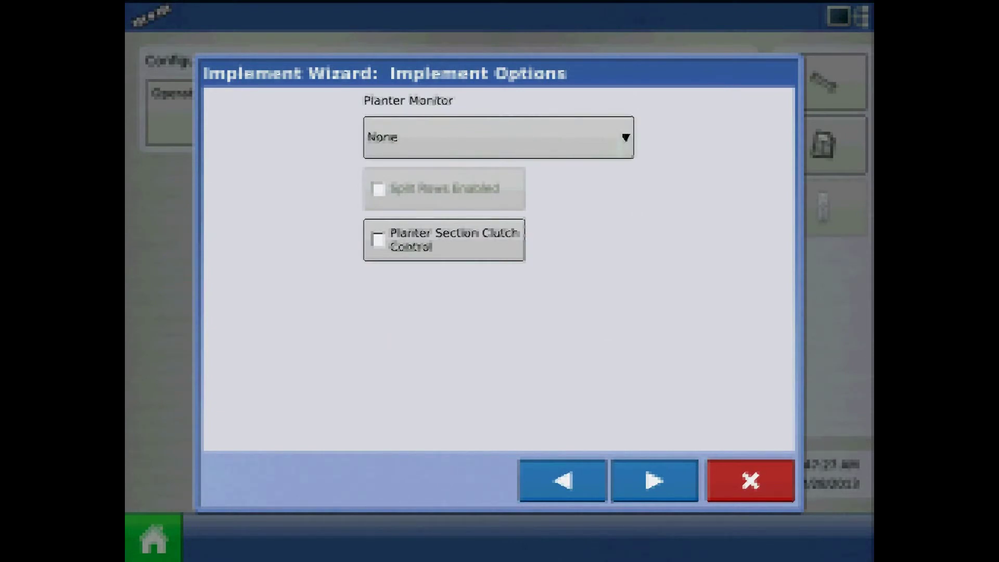
click(498, 137)
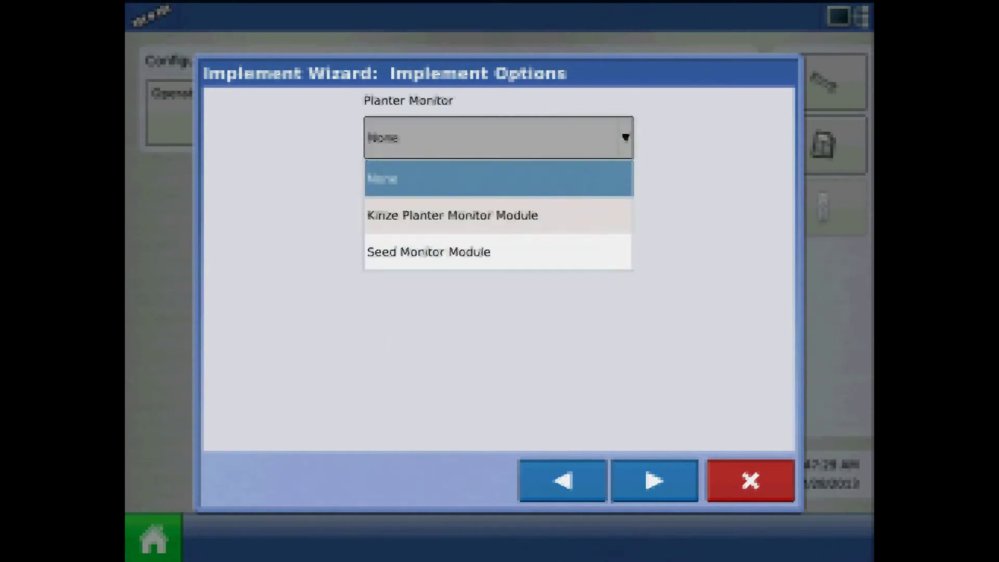
click(428, 252)
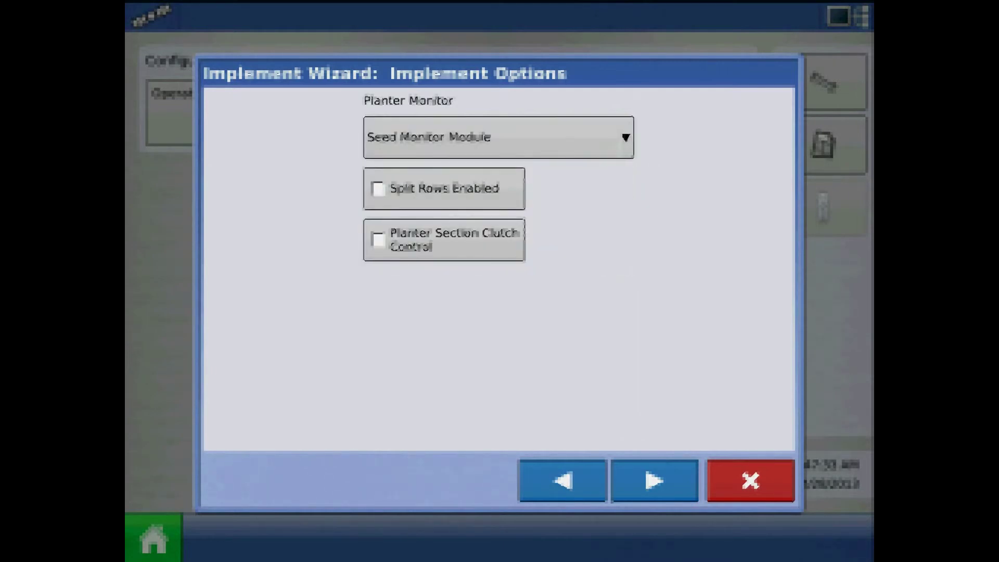
click(654, 480)
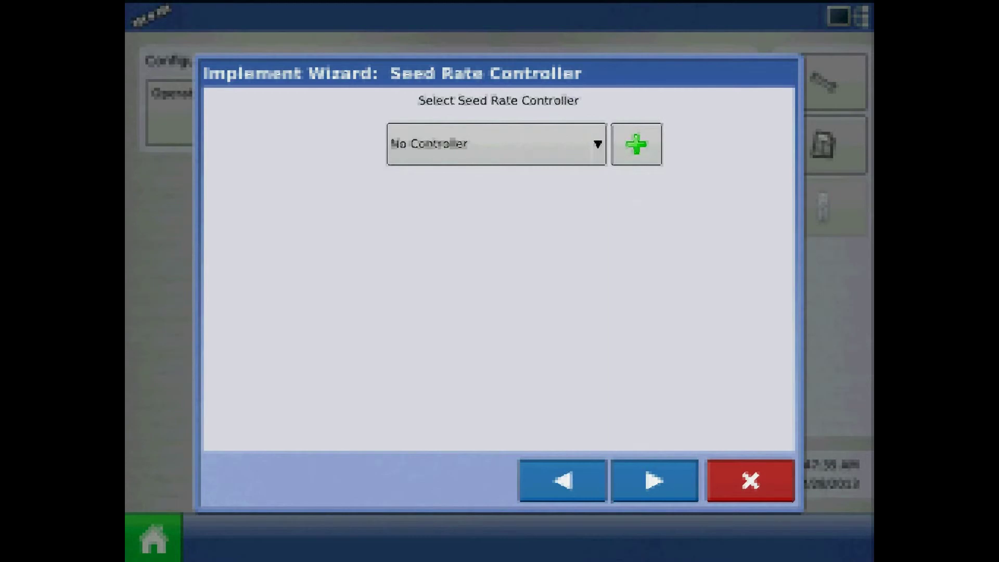
click(654, 480)
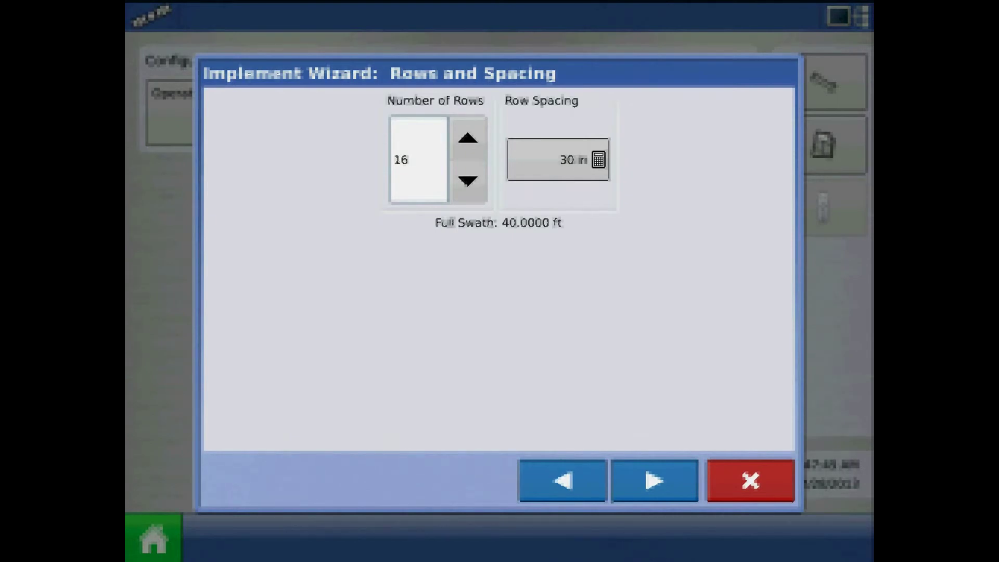
Step: Accept 16 rows at 30 in spacing and leave the section count at 1
click(654, 480)
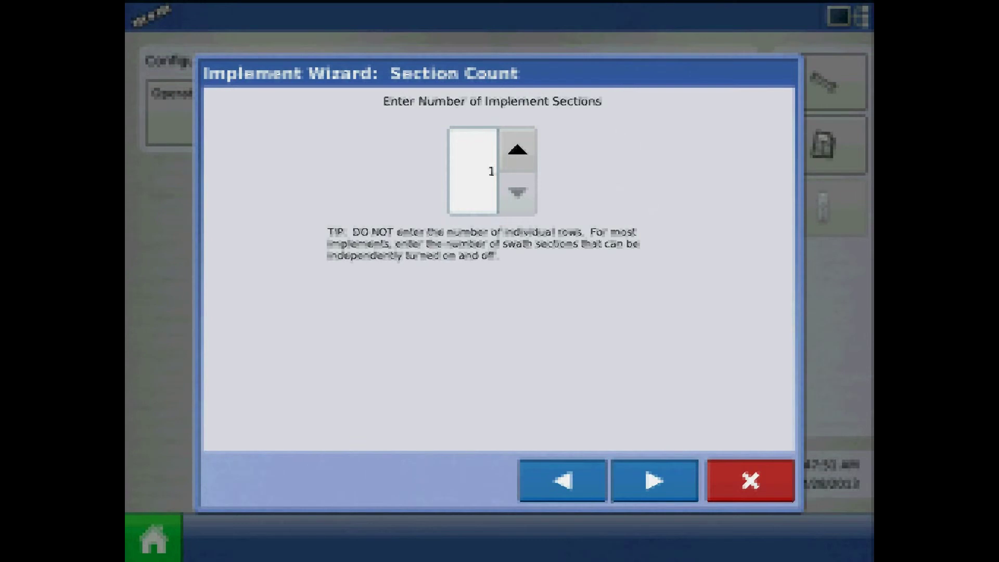
click(517, 150)
click(517, 149)
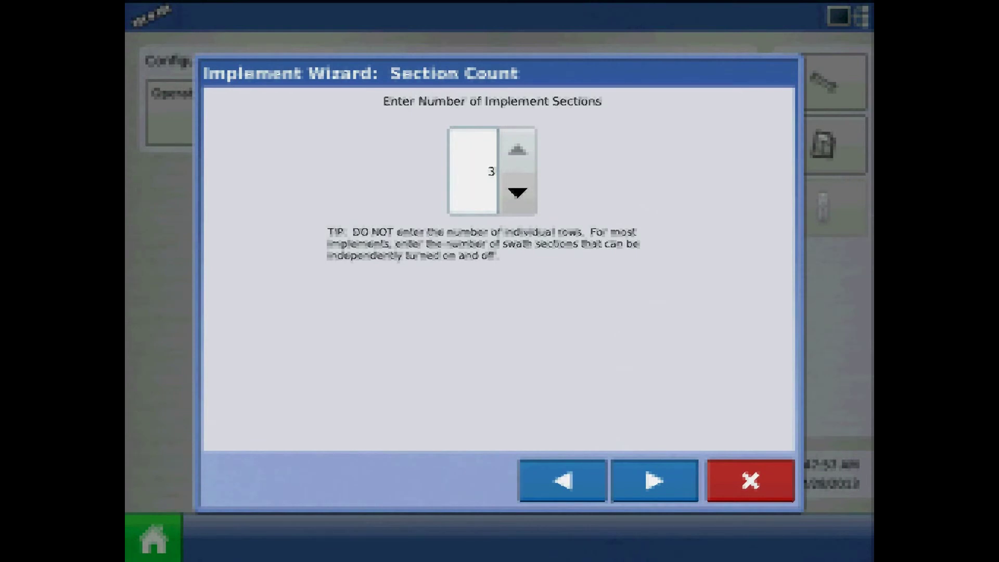
click(517, 192)
click(517, 193)
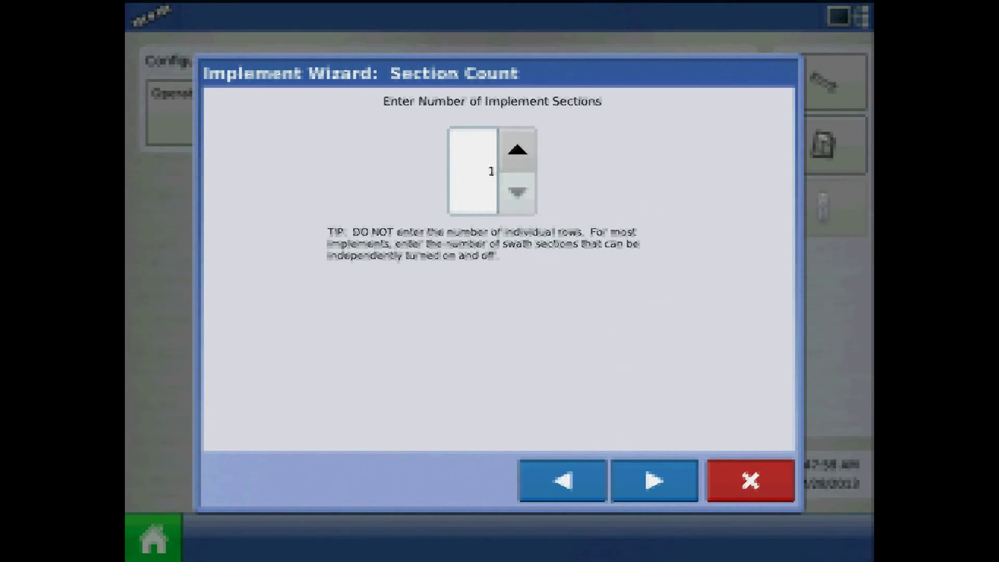
click(655, 480)
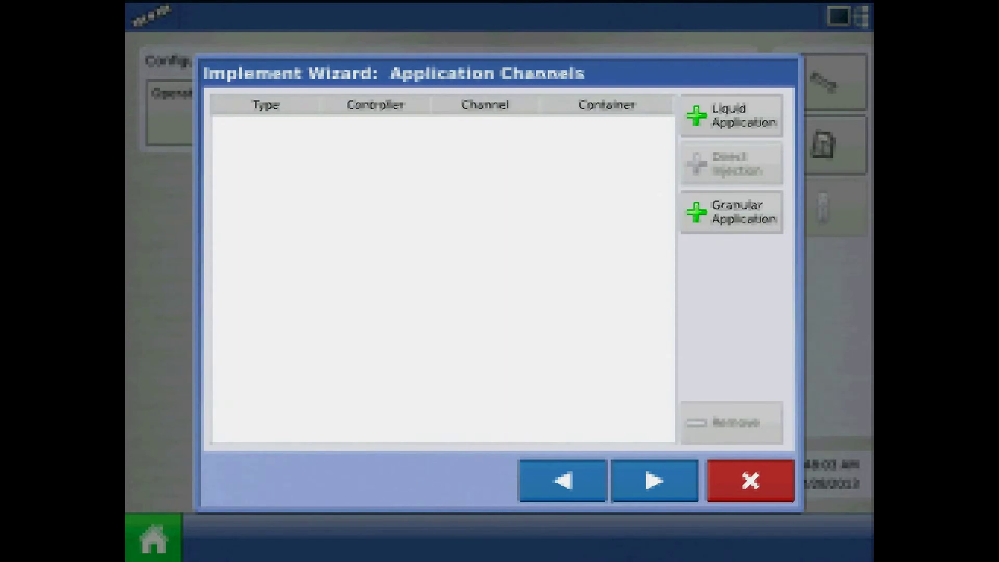
Step: Skip application channels and save the implement as Kinze stmm 3600
click(655, 481)
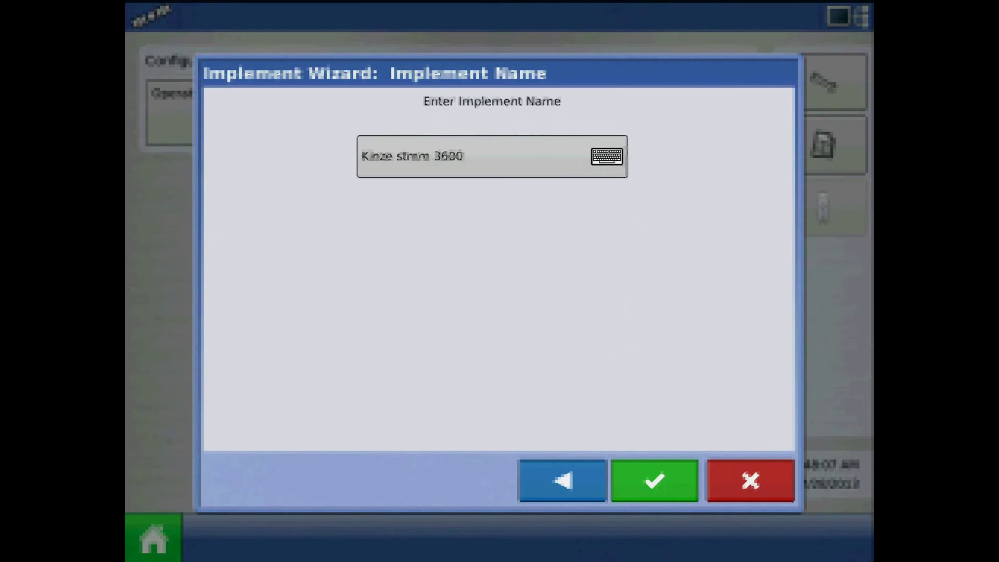
click(654, 481)
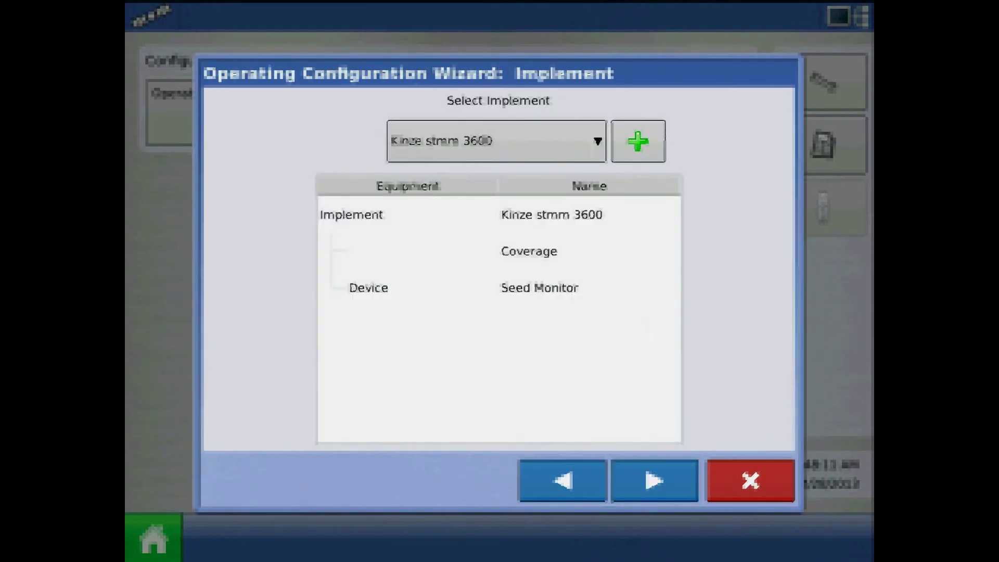
click(655, 481)
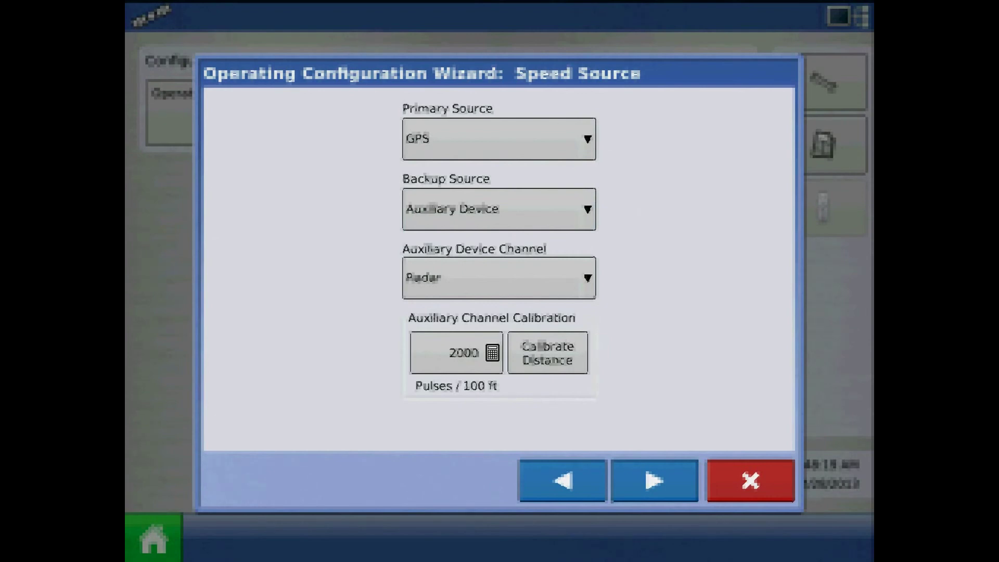
Step: Keep GPS/Radar speed sources and save the configuration as 'John Deere 4455, Kinze stmm 3600'
click(654, 480)
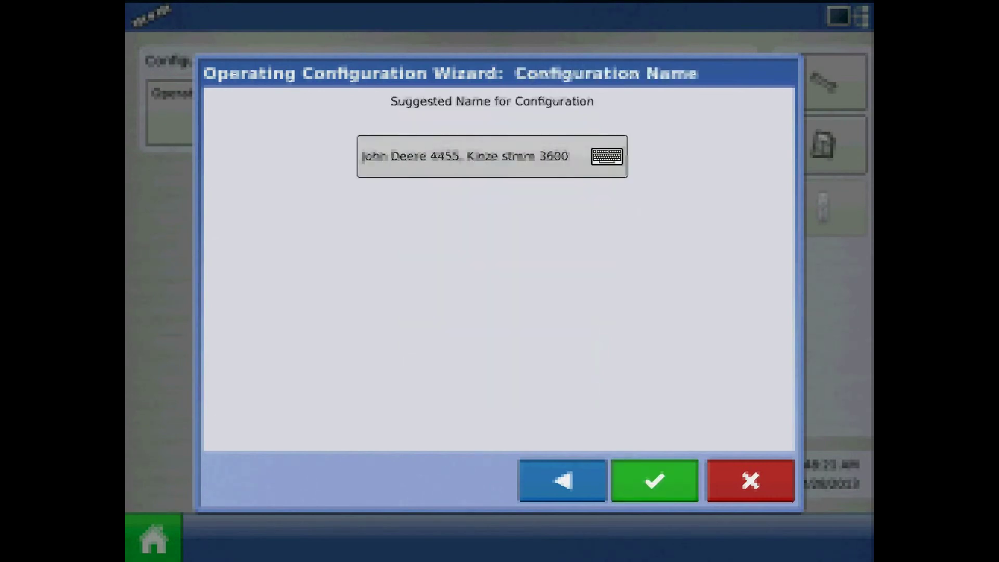
click(654, 479)
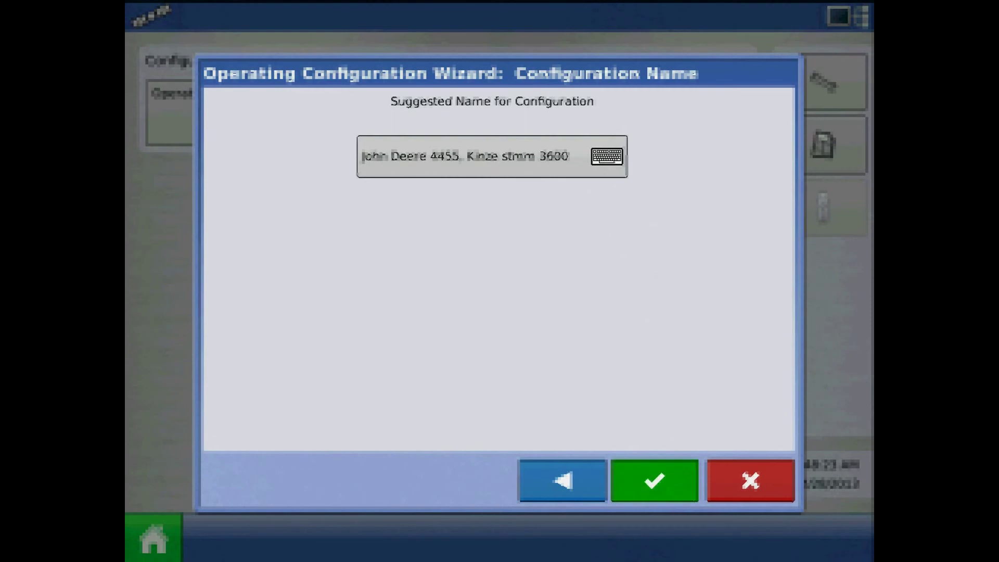